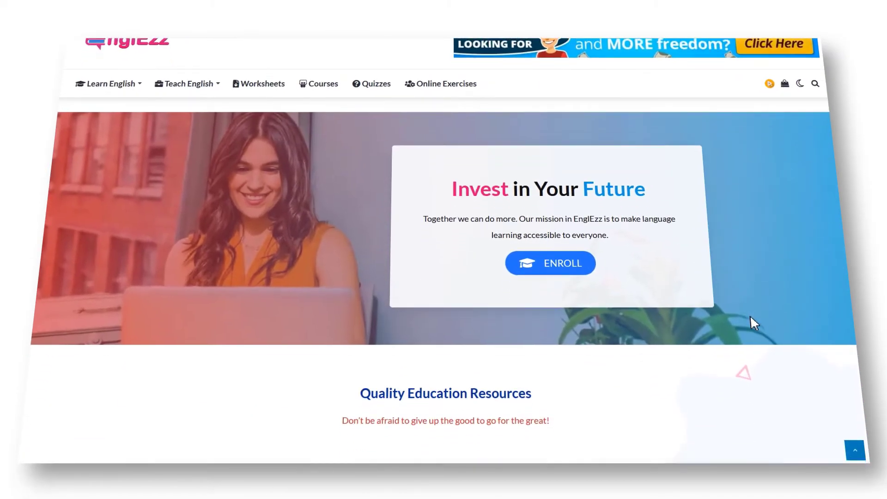
# Scroll the System Status report down to the WP Memory Limit row under WordPress Environment.
pyautogui.scroll(-2, 752, 323)
pyautogui.scroll(-3, 753, 322)
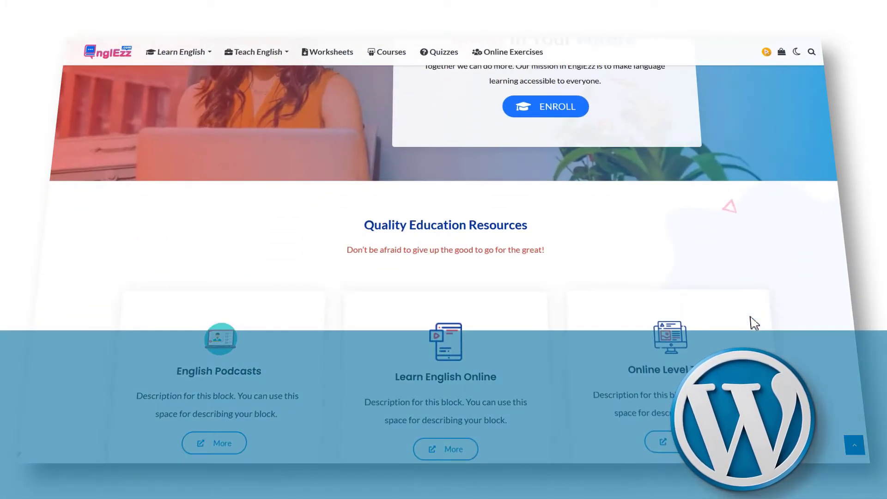
pyautogui.scroll(-6, 317, 370)
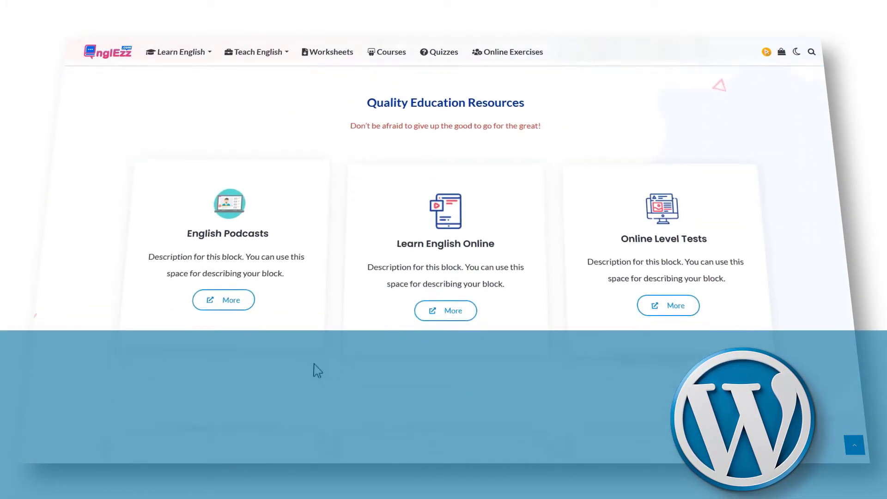
pyautogui.scroll(-12, 318, 370)
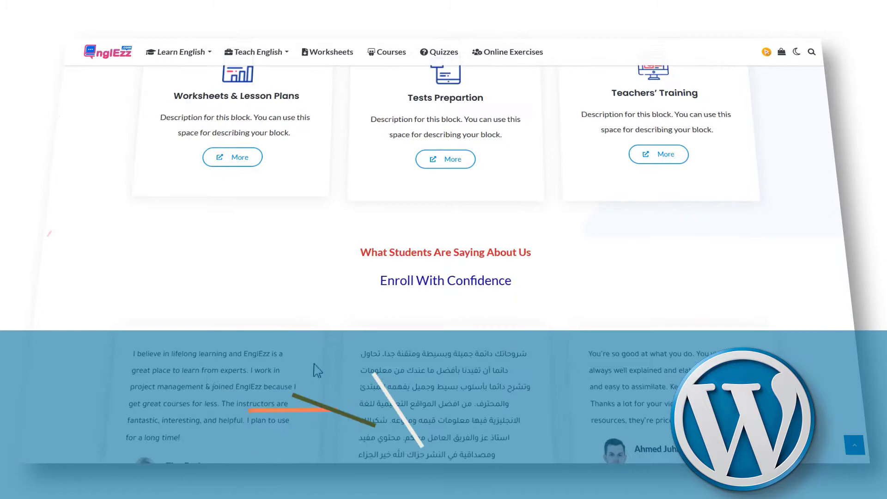
pyautogui.scroll(-7, 314, 367)
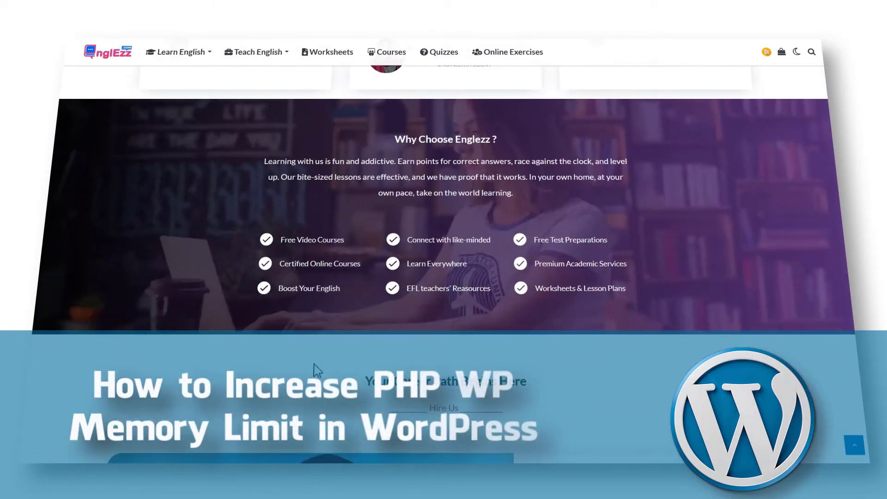
pyautogui.scroll(-6, 314, 362)
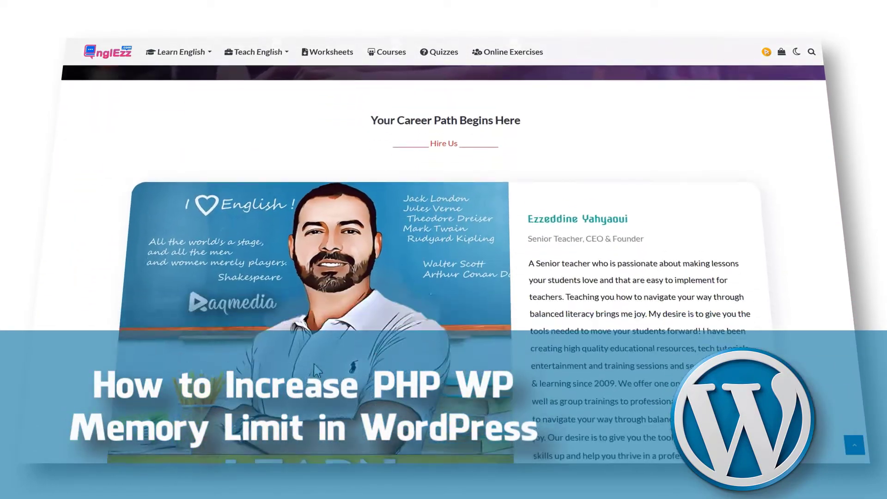
pyautogui.scroll(-10, 314, 365)
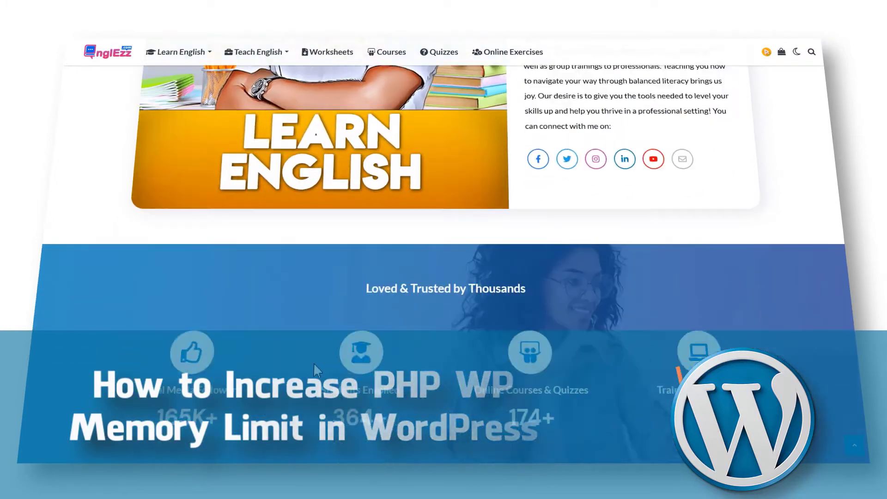
pyautogui.scroll(-10, 314, 365)
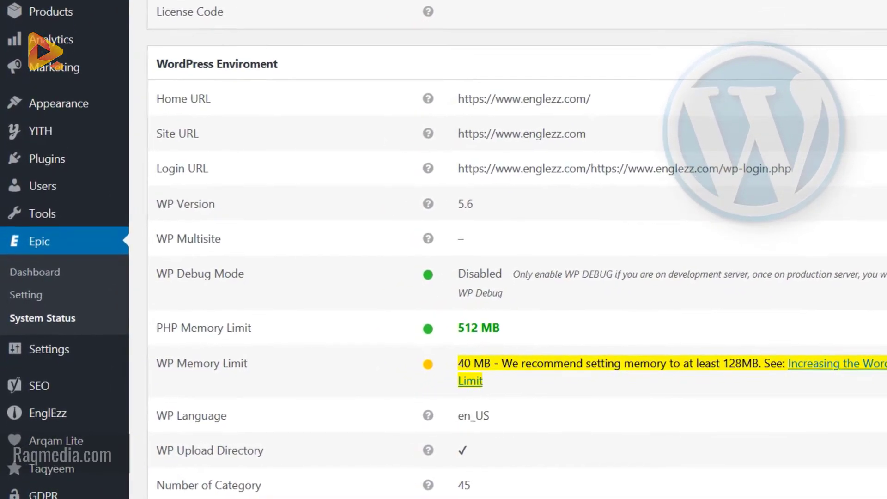
pyautogui.scroll(7, 518, 250)
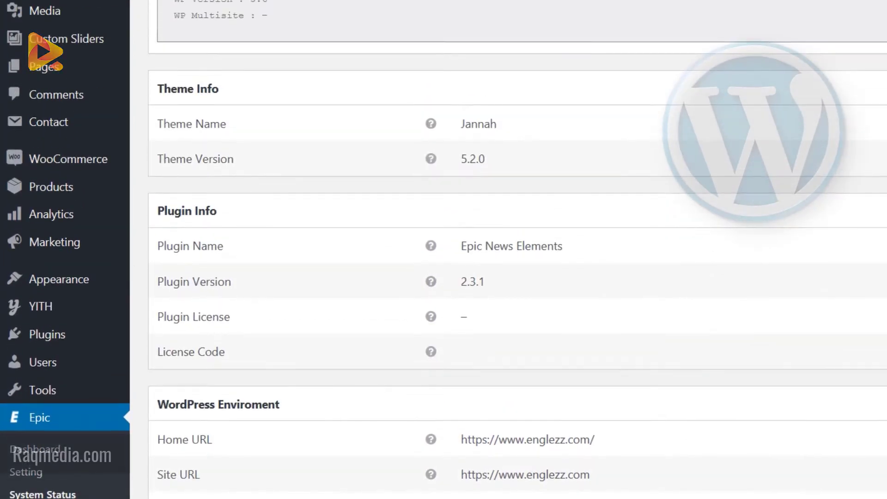
pyautogui.scroll(-2, 512, 249)
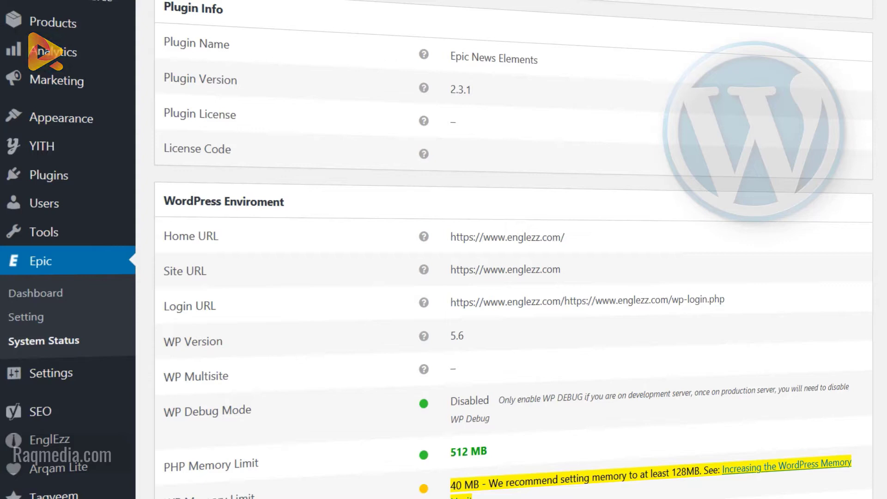
pyautogui.scroll(3, 513, 250)
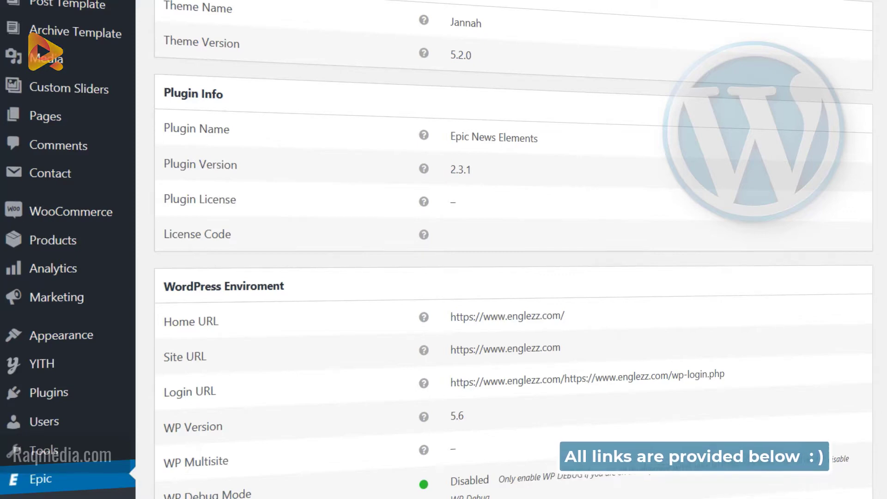
pyautogui.scroll(-3, 513, 249)
pyautogui.scroll(-4, 211, 373)
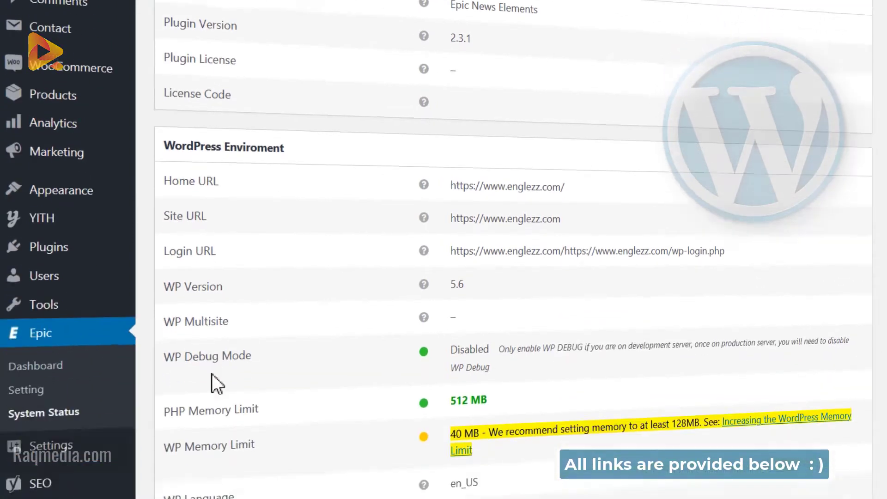
# Highlight the WP Memory Limit warning: current 40 MB versus the recommended 128MB minimum.
pyautogui.moveTo(167, 330); pyautogui.dragTo(282, 329)
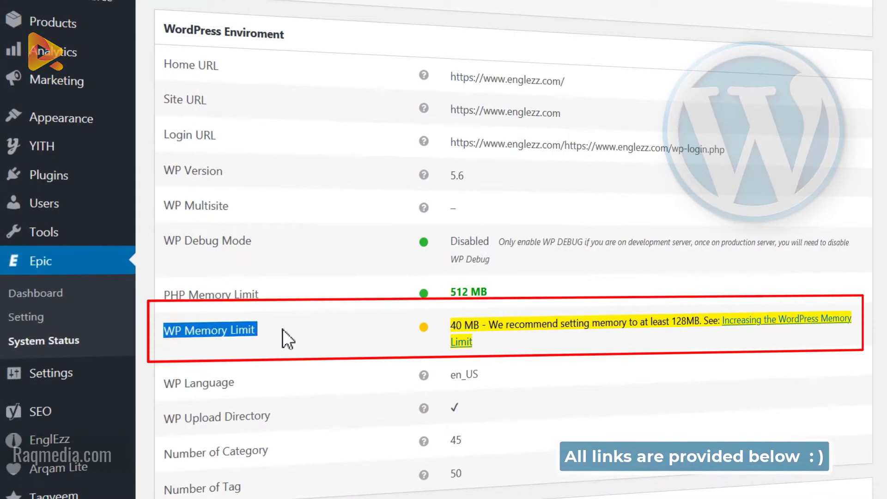
pyautogui.click(284, 330)
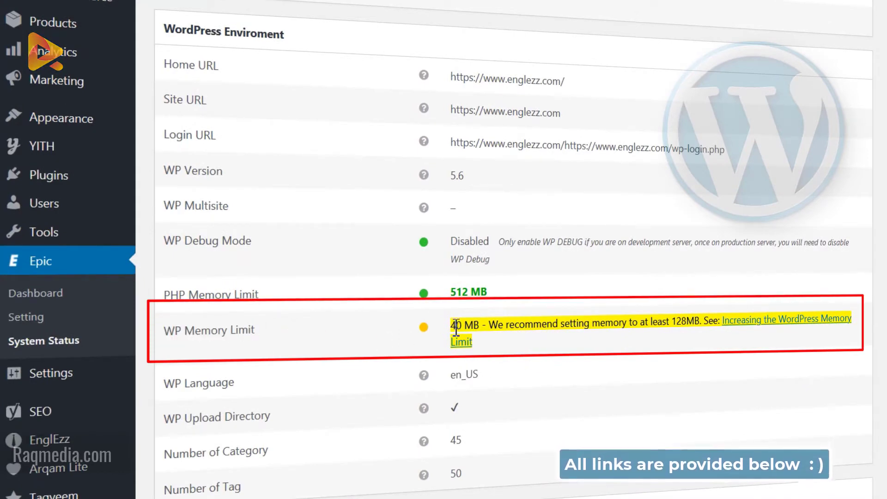
pyautogui.moveTo(451, 324); pyautogui.dragTo(480, 324)
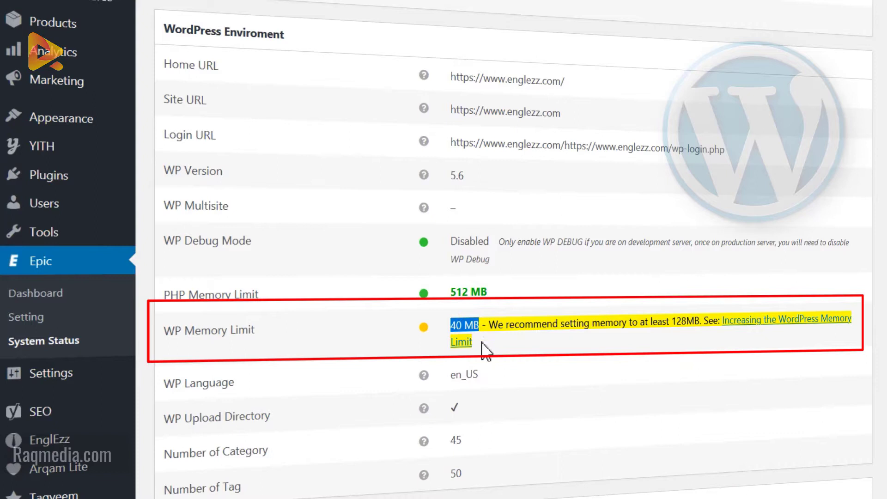
pyautogui.moveTo(701, 320); pyautogui.dragTo(675, 325)
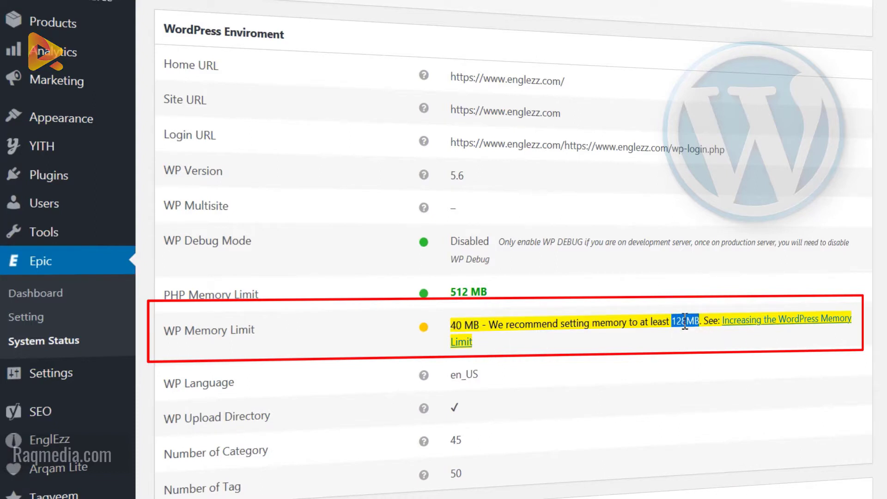
pyautogui.click(556, 339)
pyautogui.scroll(-5, 558, 341)
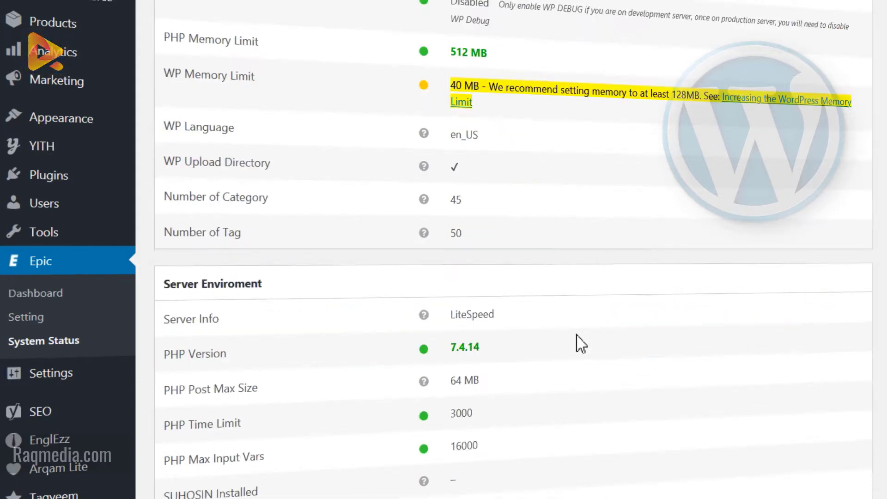
pyautogui.scroll(-3, 580, 343)
pyautogui.scroll(6, 621, 380)
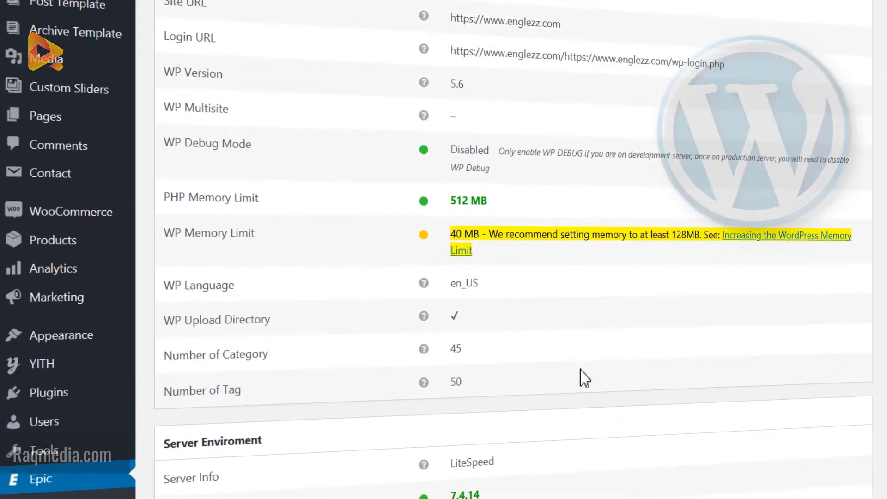
pyautogui.moveTo(491, 268); pyautogui.dragTo(449, 242)
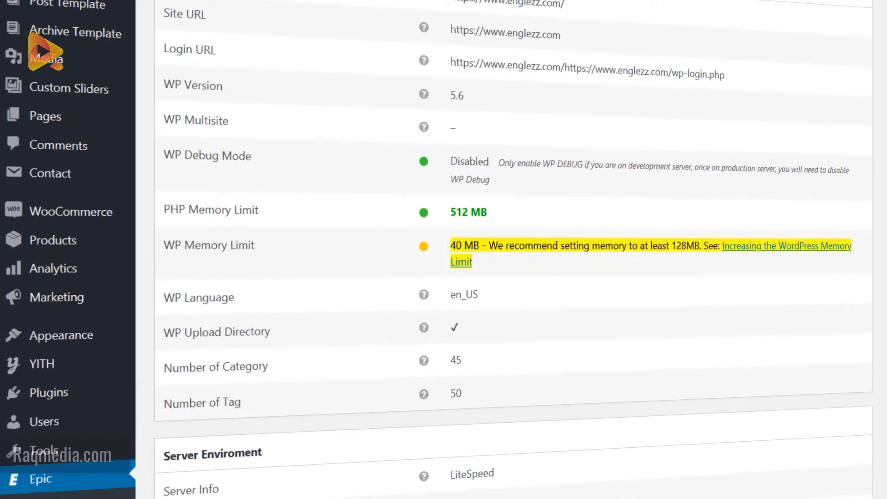
pyautogui.scroll(3, 619, 333)
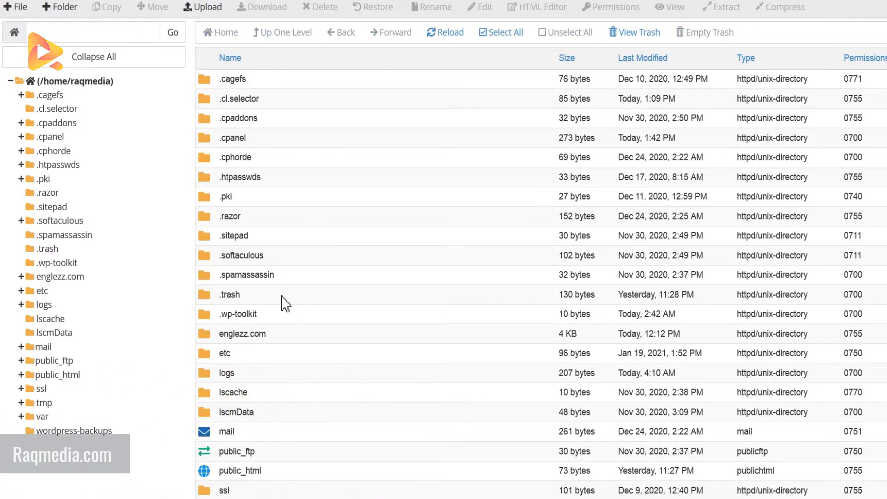
# In the englezz.com folder, choose Edit on wp-config.php from its right-click menu.
pyautogui.click(69, 277)
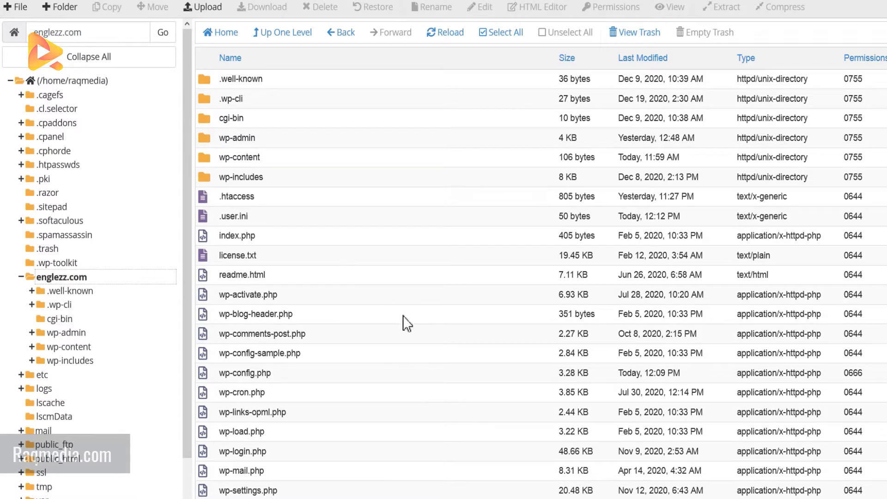
pyautogui.scroll(-1, 338, 325)
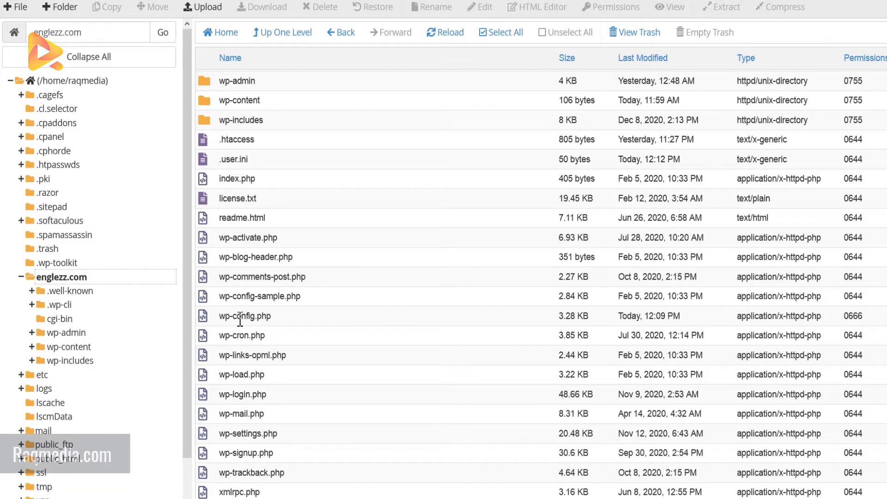
pyautogui.click(261, 318)
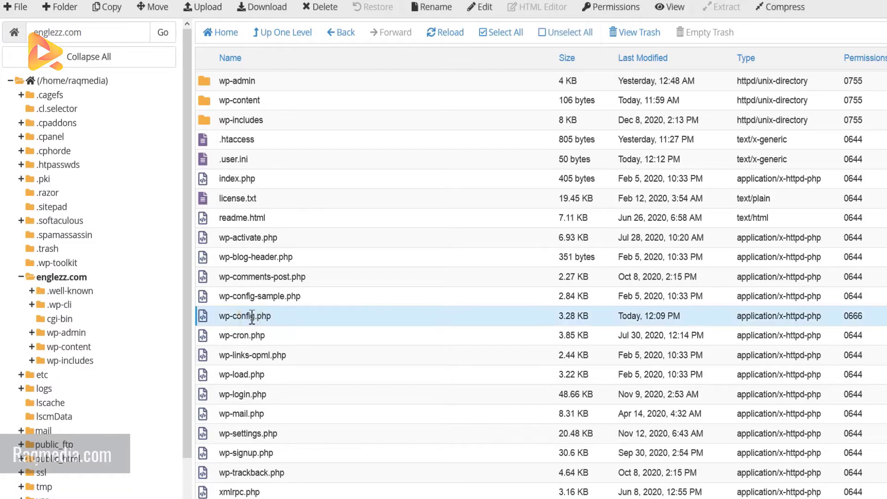
pyautogui.rightClick(272, 318)
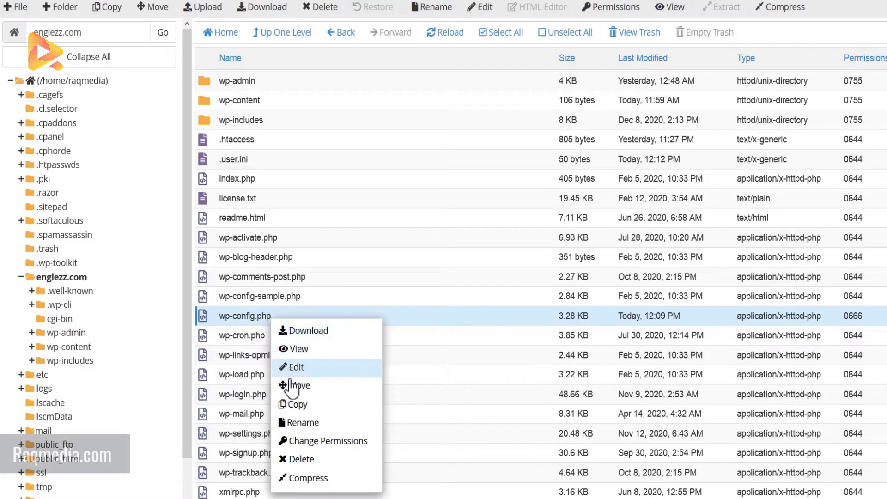
pyautogui.click(314, 368)
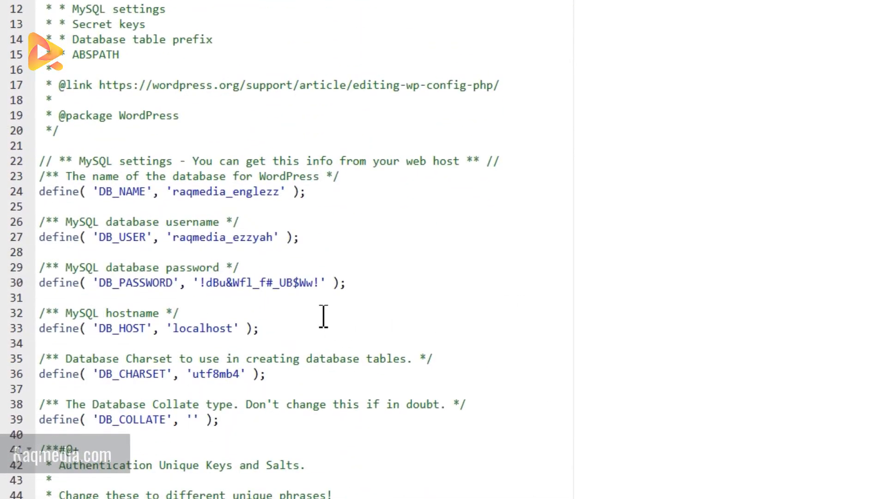
# Find the WP_DEBUG line 81 and place the cursor after the line 83 stop-editing comment.
pyautogui.scroll(-3, 324, 316)
pyautogui.scroll(-7, 324, 316)
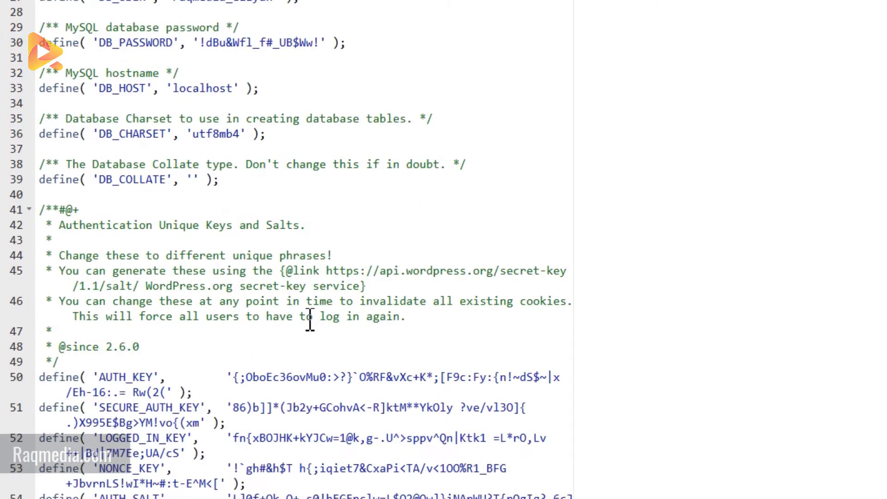
pyautogui.scroll(-6, 251, 352)
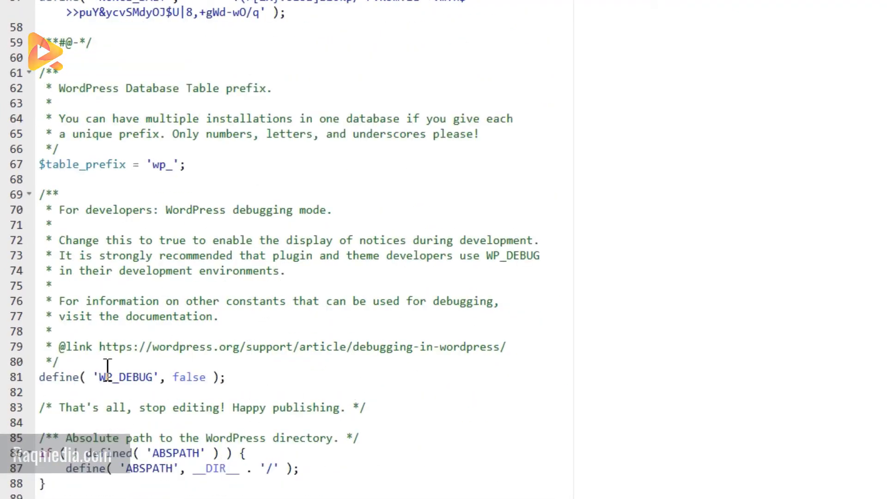
pyautogui.moveTo(40, 377); pyautogui.dragTo(251, 381)
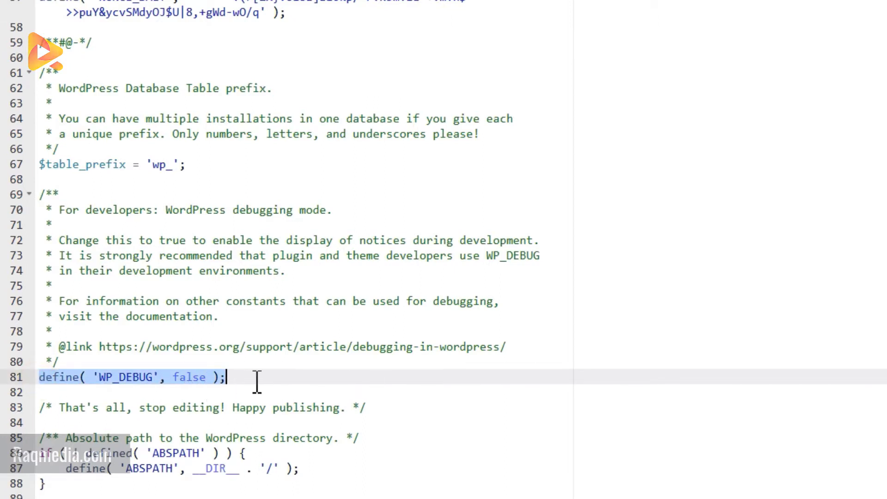
pyautogui.click(251, 378)
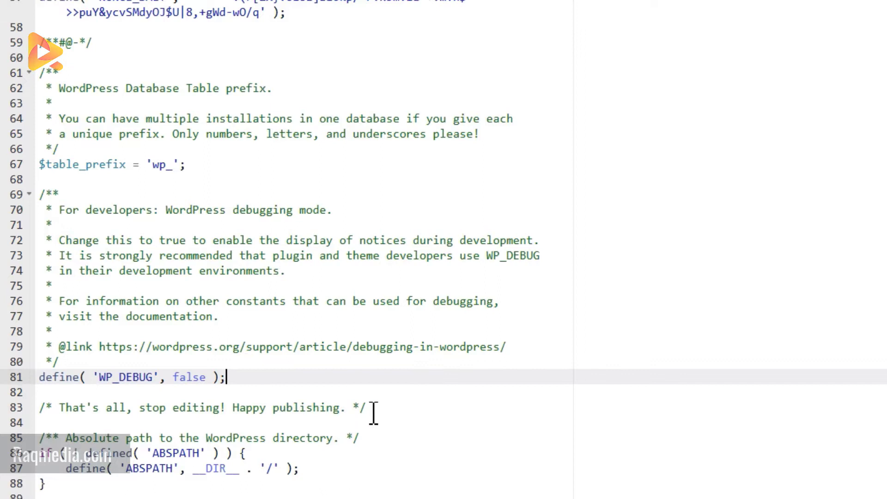
pyautogui.moveTo(367, 409); pyautogui.dragTo(27, 408)
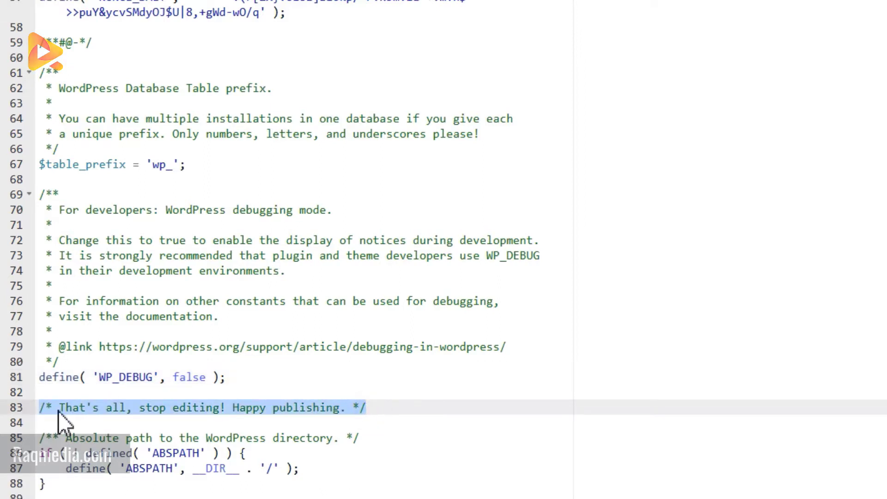
pyautogui.click(384, 410)
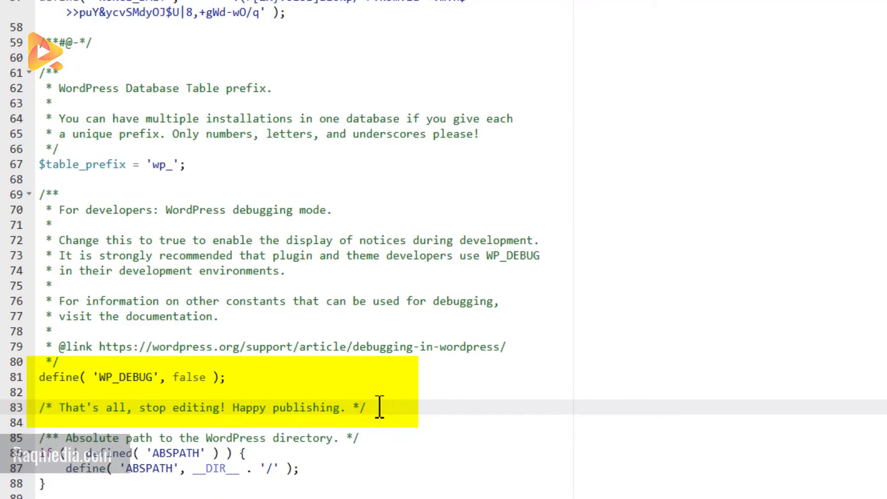
# Paste define( 'WP_MEMORY_LIMIT', '256M' ); onto new line 84 and save wp-config.php.
pyautogui.press('Return')
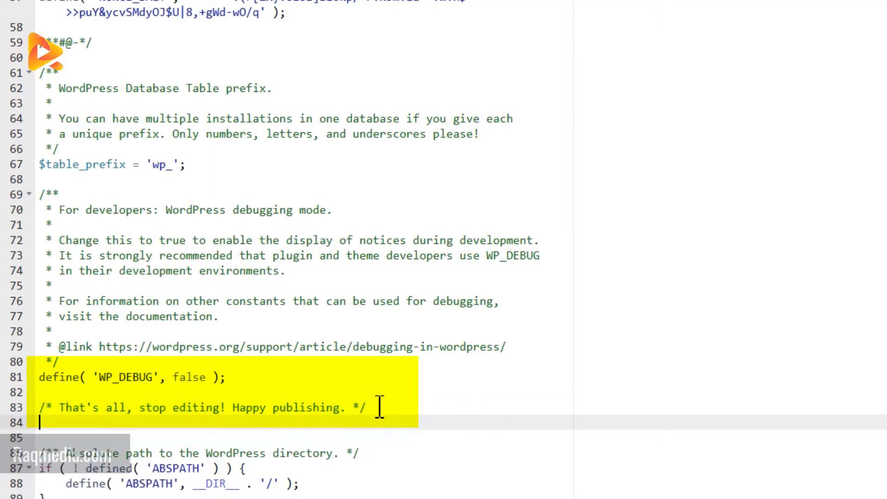
pyautogui.rightClick(318, 422)
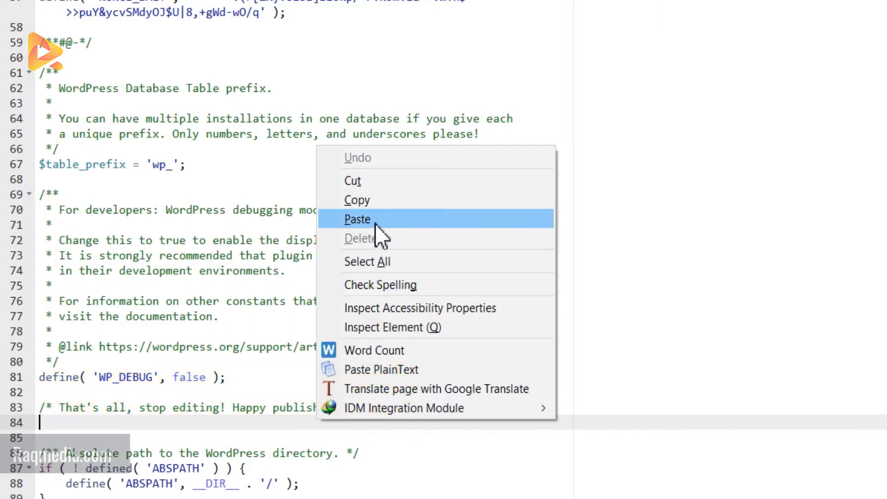
pyautogui.click(357, 220)
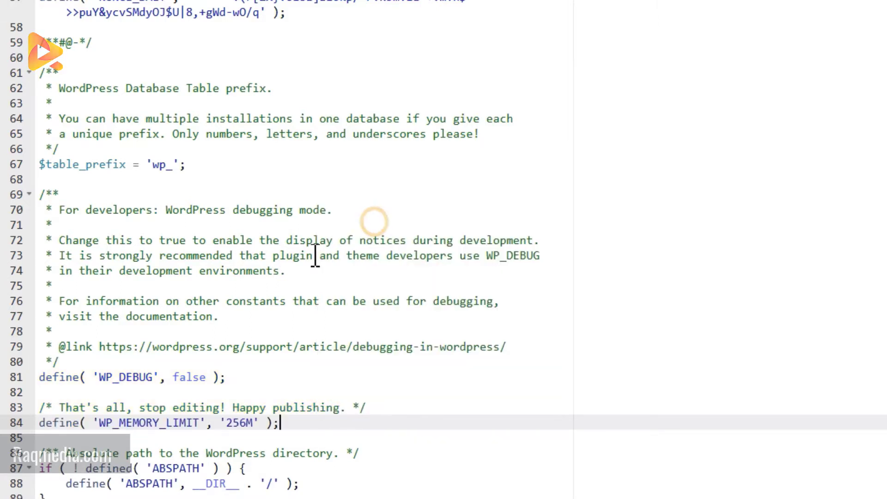
pyautogui.click(8, 425)
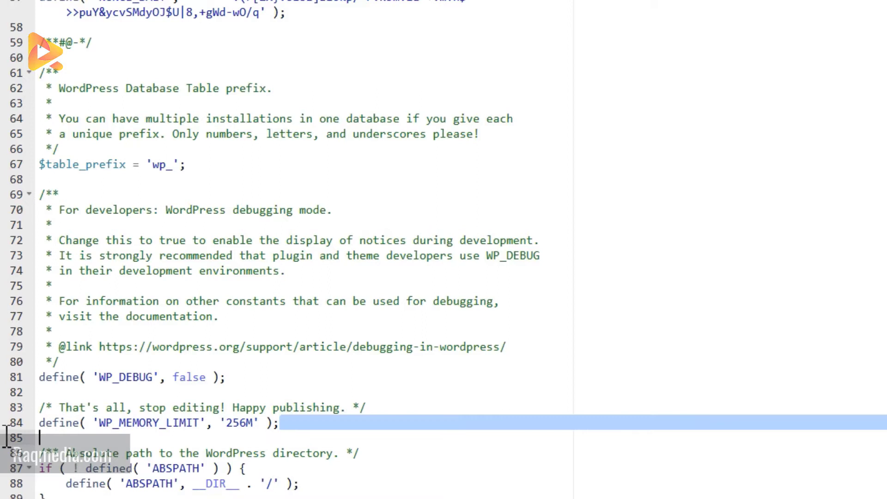
pyautogui.click(121, 423)
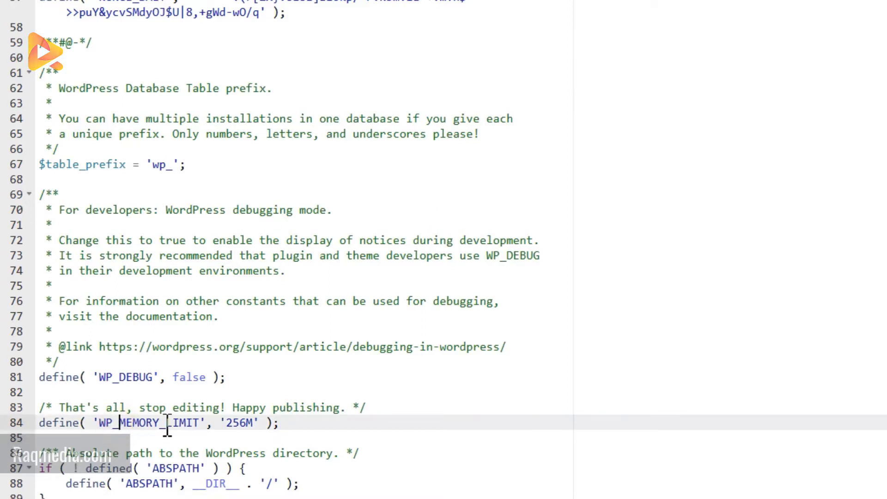
pyautogui.moveTo(227, 422); pyautogui.dragTo(255, 423)
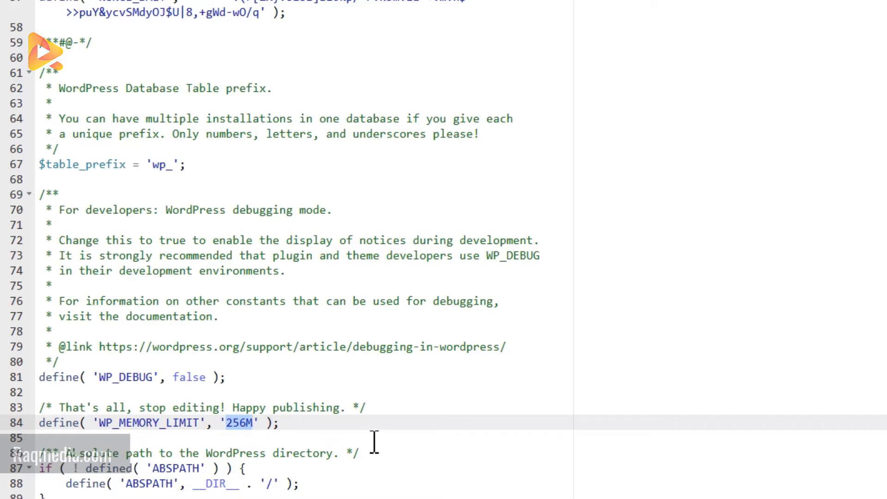
pyautogui.click(269, 438)
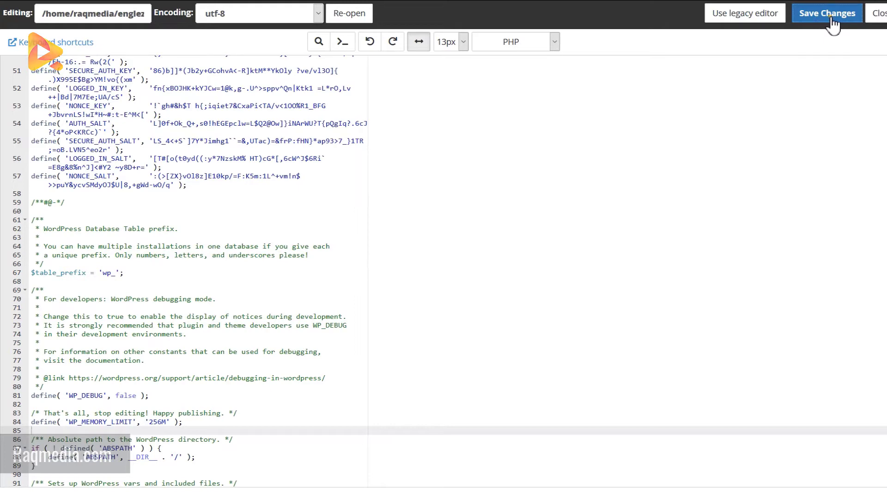
pyautogui.click(831, 18)
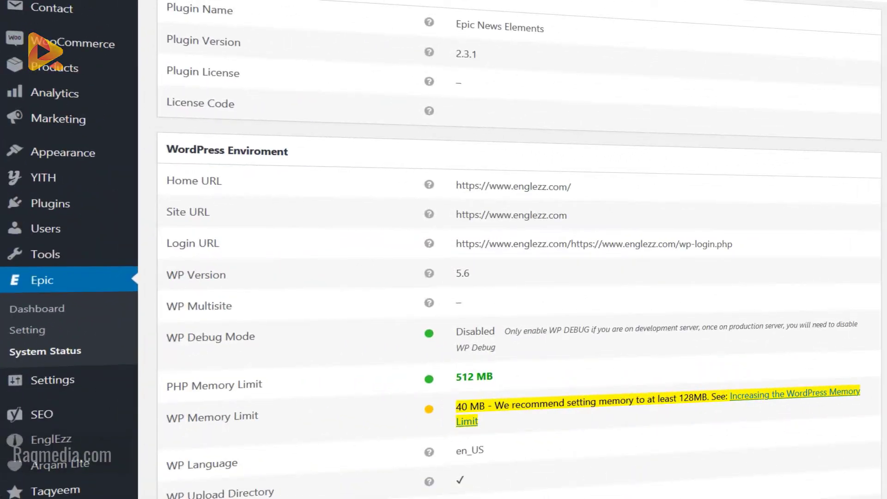
# Reload System Status and highlight WP Memory Limit now reading 256 MB.
pyautogui.scroll(-4, 517, 249)
pyautogui.scroll(7, 517, 249)
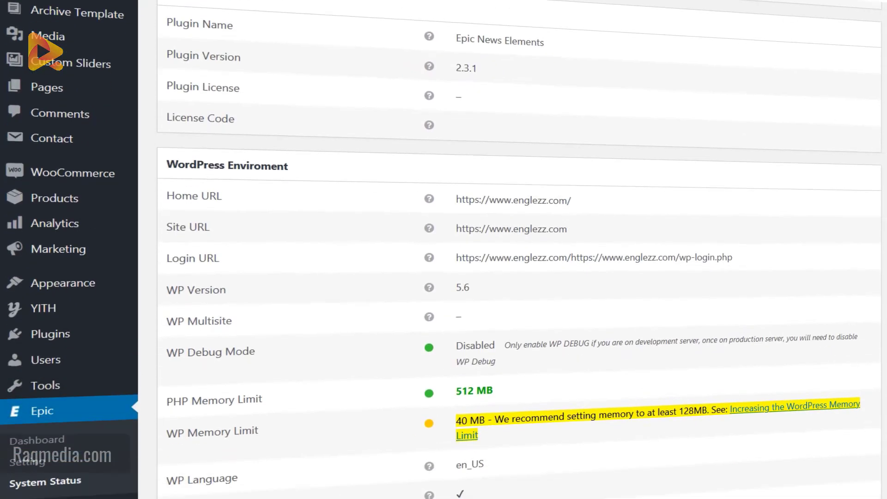
pyautogui.scroll(-1, 517, 250)
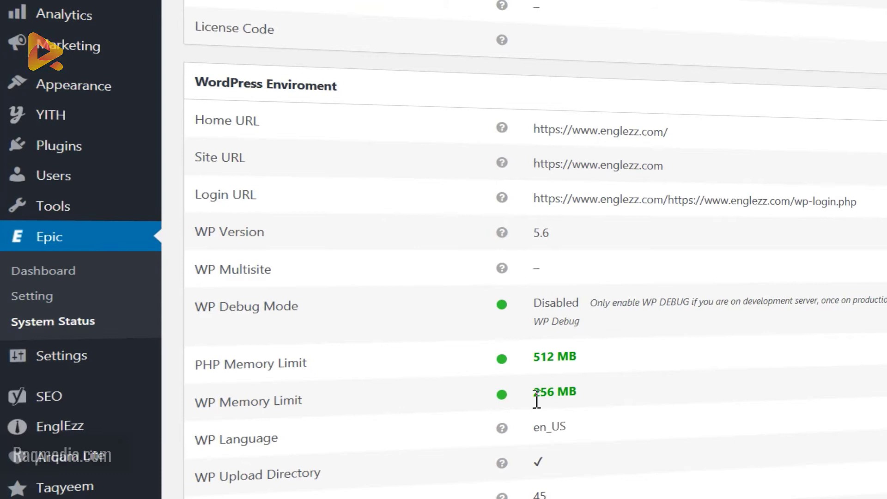
pyautogui.moveTo(538, 395); pyautogui.dragTo(453, 408)
pyautogui.click(600, 393)
pyautogui.click(630, 401)
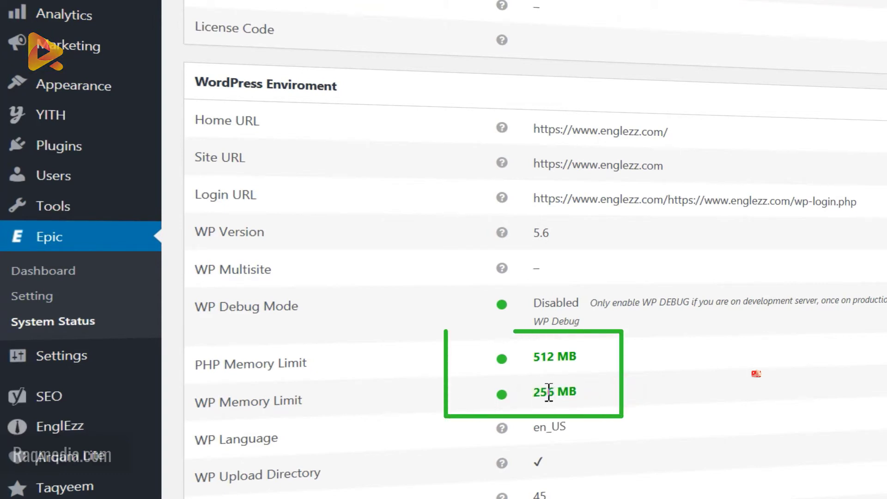